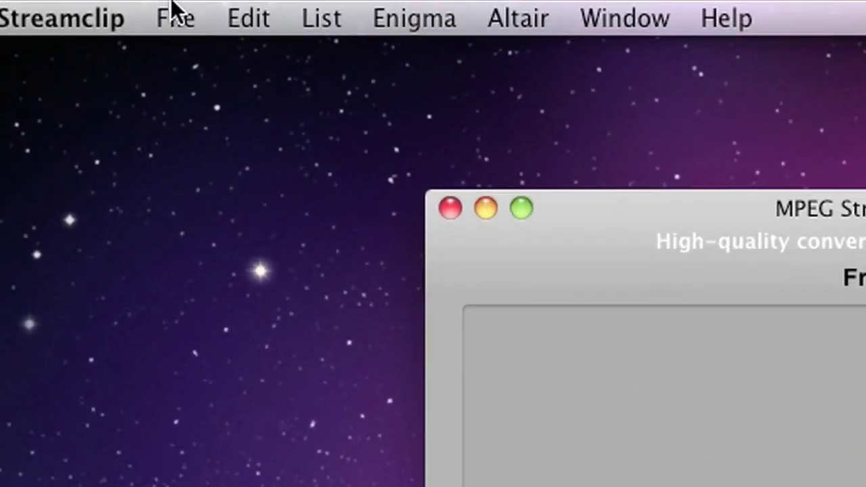
Load the NOTLD_D1 DVD into MPEG Streamclip so VTS_01_1.VOB becomes the source.
{"action": "left_click", "coordinate": [173, 8]}
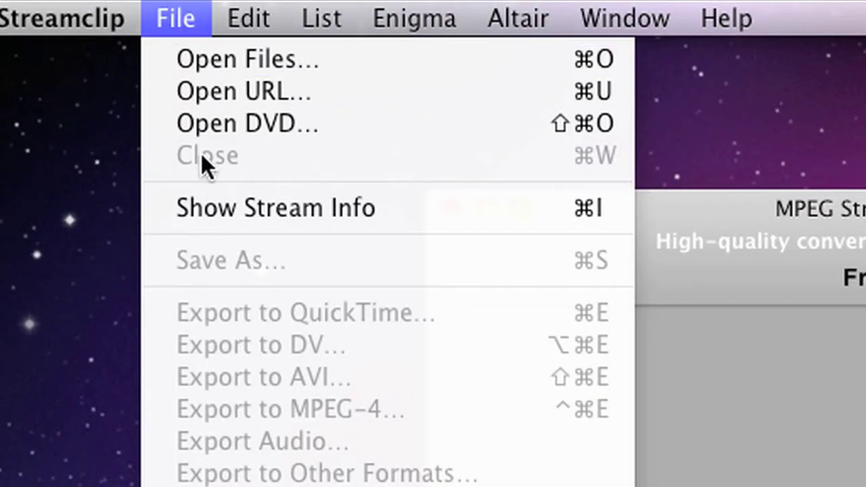
{"action": "left_click", "coordinate": [212, 124]}
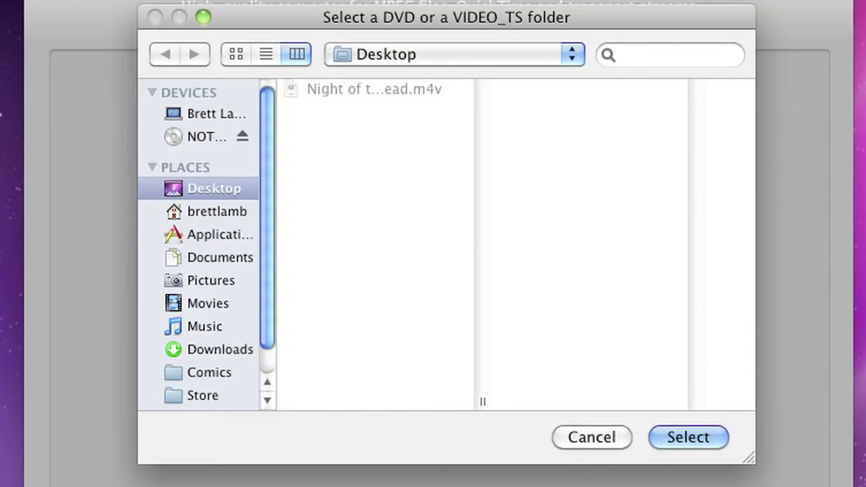
{"action": "left_click", "coordinate": [208, 141]}
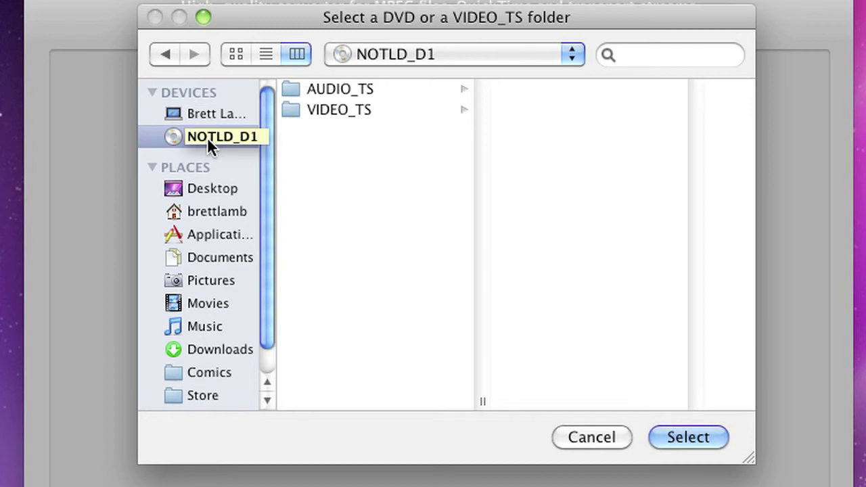
{"action": "left_click", "coordinate": [689, 437]}
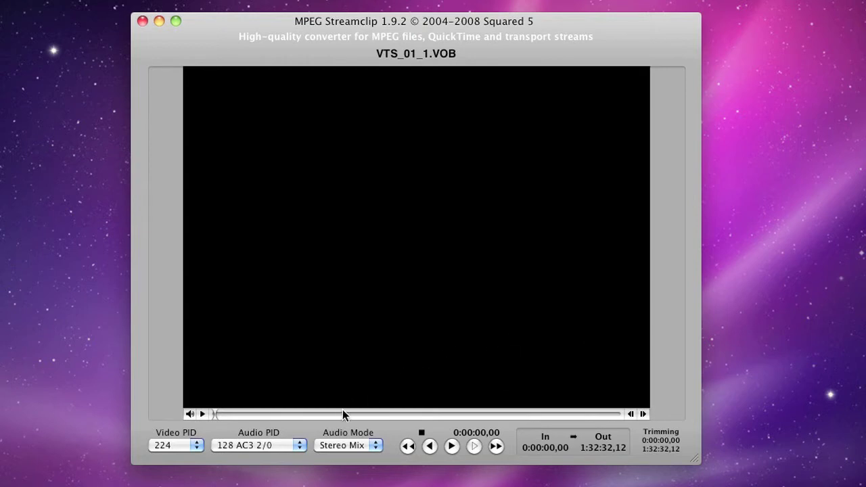
Mark the scene from In 0:36:10,20 to Out 0:39:05,09.
{"action": "left_click", "coordinate": [320, 414]}
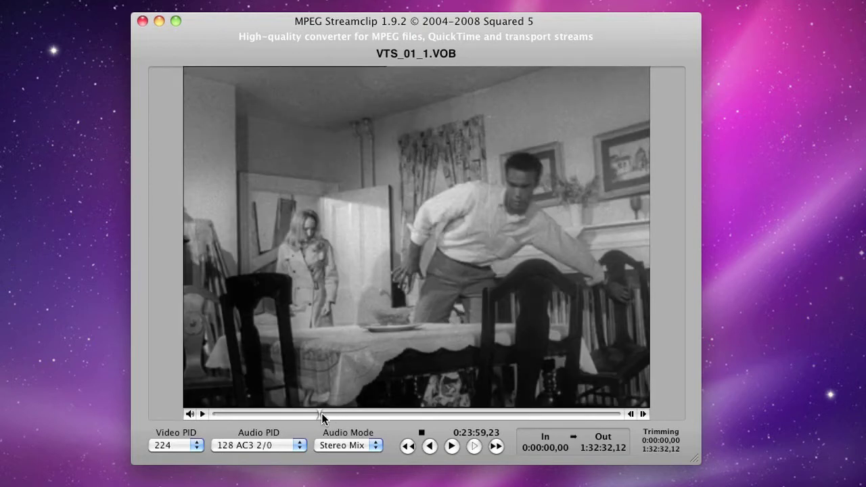
{"action": "left_click", "coordinate": [327, 414]}
{"action": "left_click", "coordinate": [344, 414]}
{"action": "left_click_drag", "start_coordinate": [346, 414], "coordinate": [373, 411]}
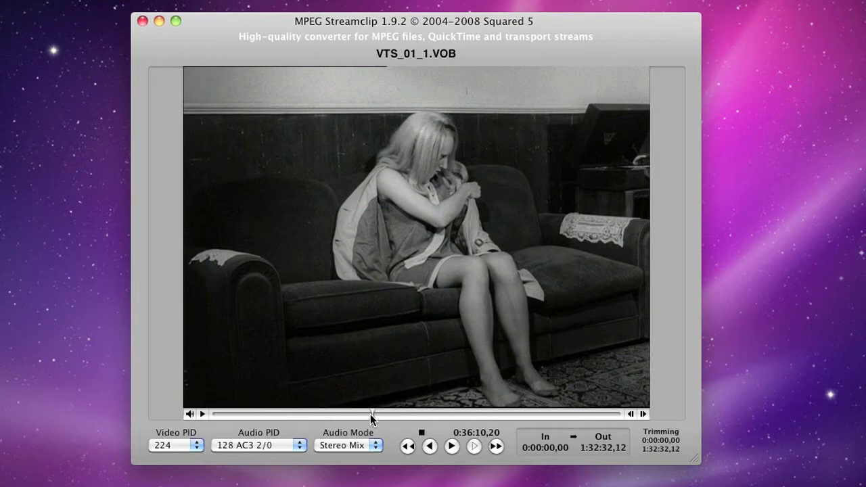
{"action": "key", "text": "i"}
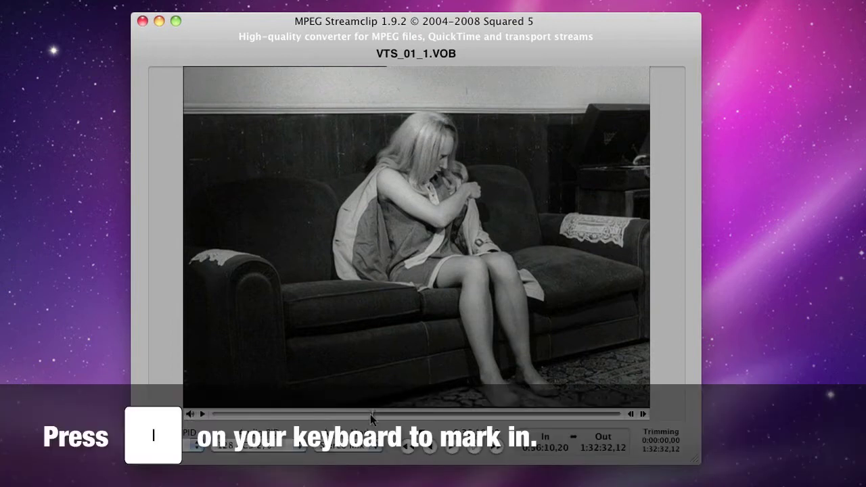
{"action": "left_click_drag", "start_coordinate": [372, 414], "coordinate": [385, 413]}
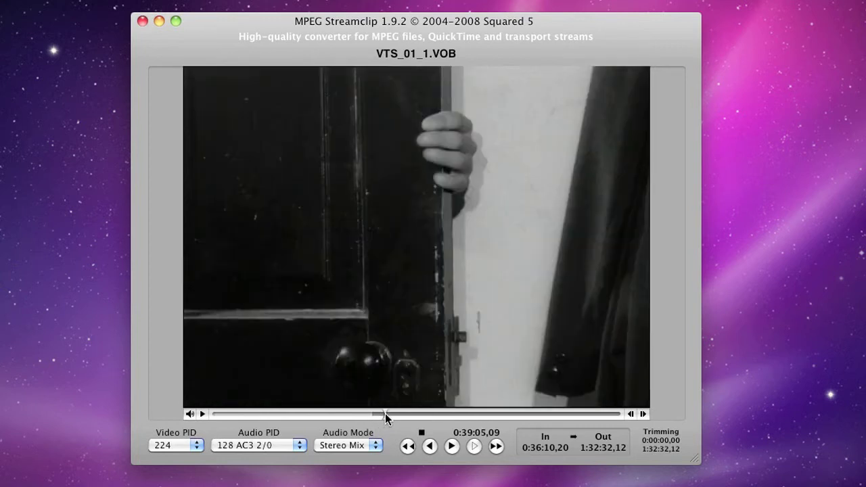
{"action": "key", "text": "o"}
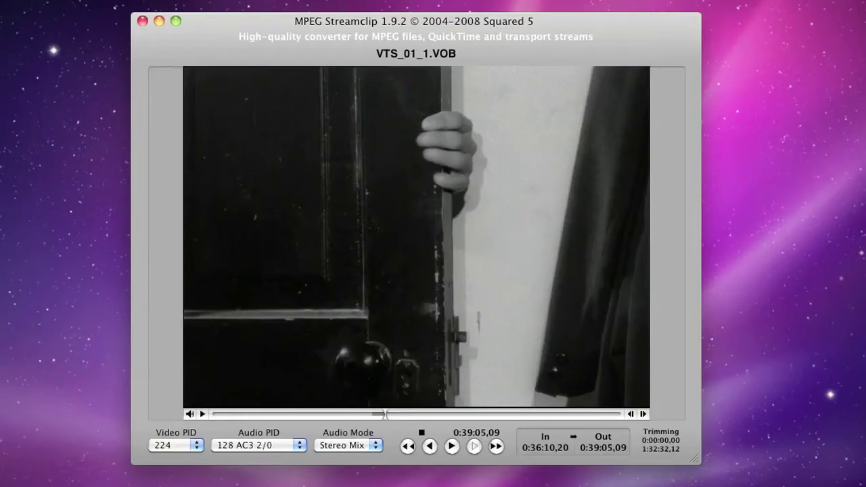
Export to DV keeping PAL 720 × 576, 25 fps, 4:3, and confirm with Make DV.
{"action": "left_click", "coordinate": [13, 0]}
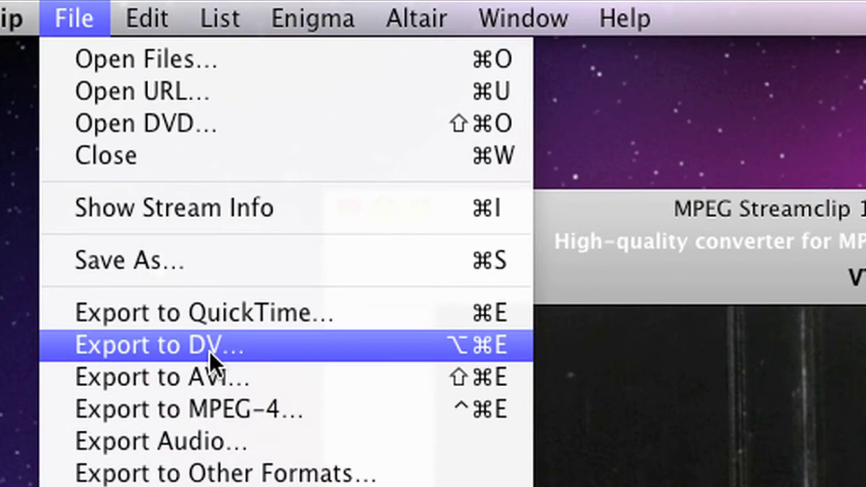
{"action": "left_click", "coordinate": [210, 352]}
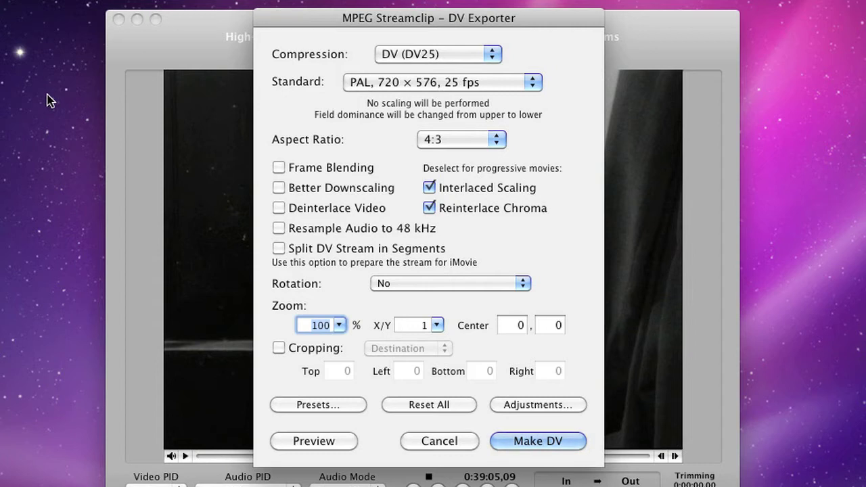
{"action": "left_click", "coordinate": [381, 82]}
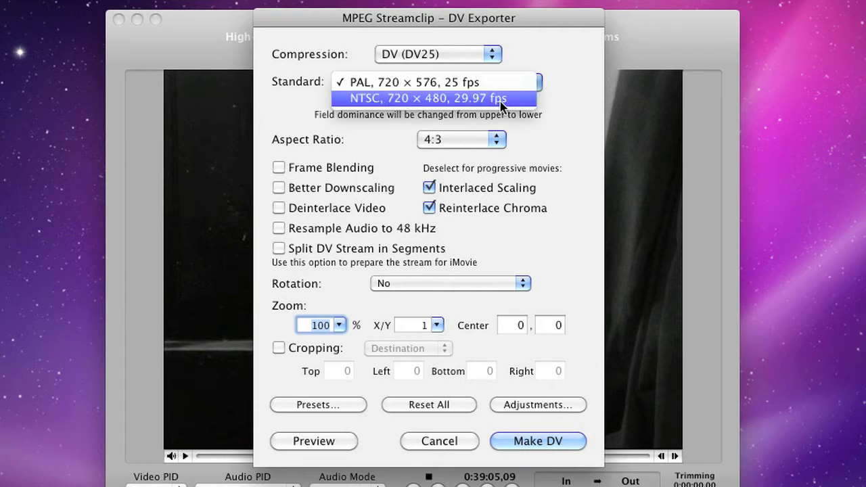
{"action": "left_click", "coordinate": [332, 146]}
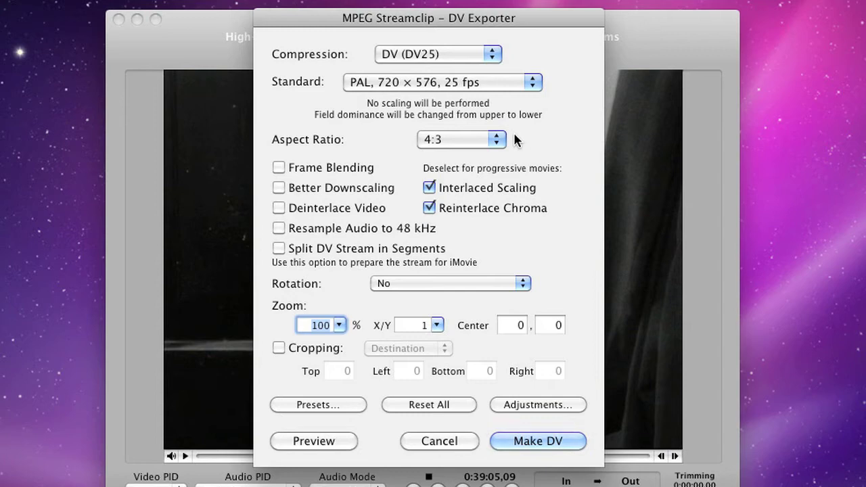
{"action": "left_click", "coordinate": [547, 444]}
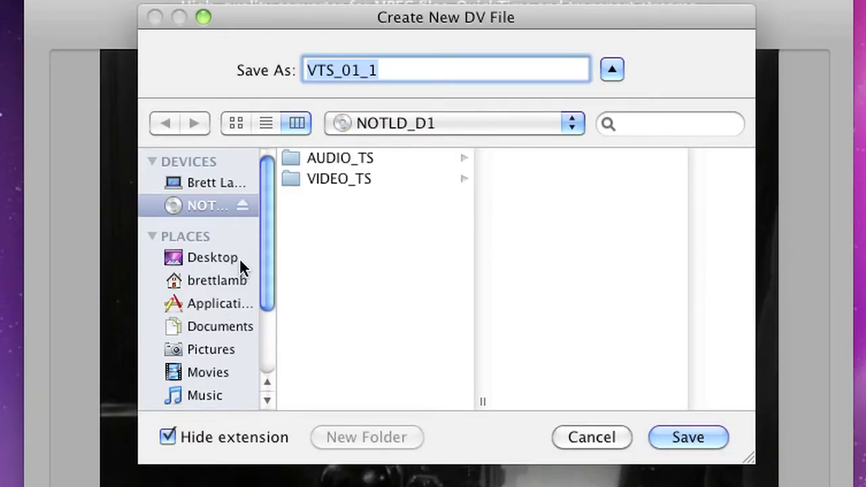
Save the DV export as Clip 1 in a new Desktop folder, Night of the Living Dead Clips.
{"action": "left_click", "coordinate": [239, 258]}
{"action": "left_click", "coordinate": [330, 433]}
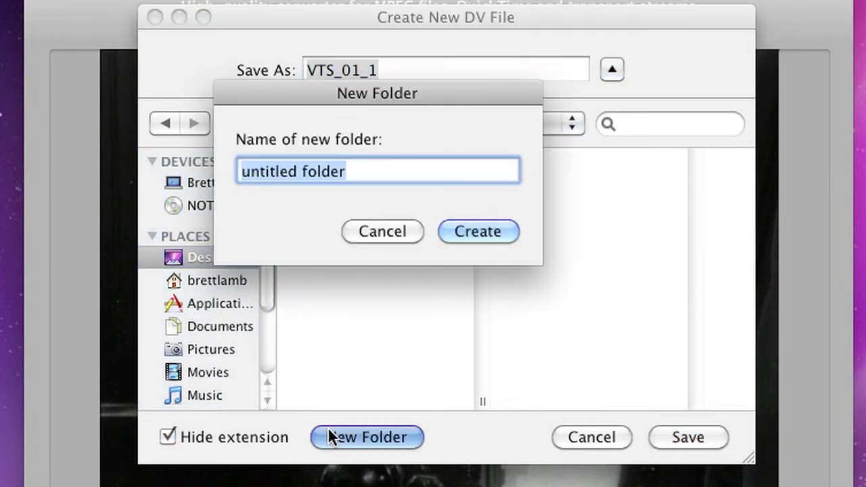
{"action": "type", "text": "Night of the Living Dead Clips"}
{"action": "key", "text": "Return"}
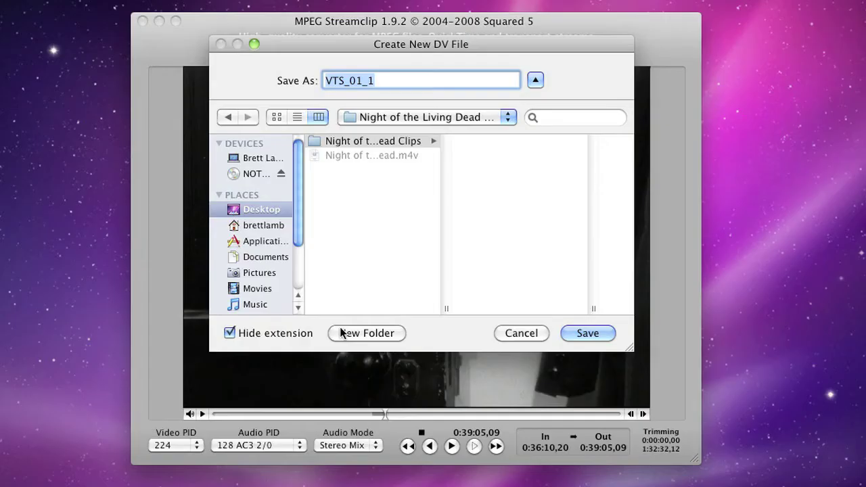
{"action": "type", "text": "Clip 1"}
{"action": "key", "text": "Return"}
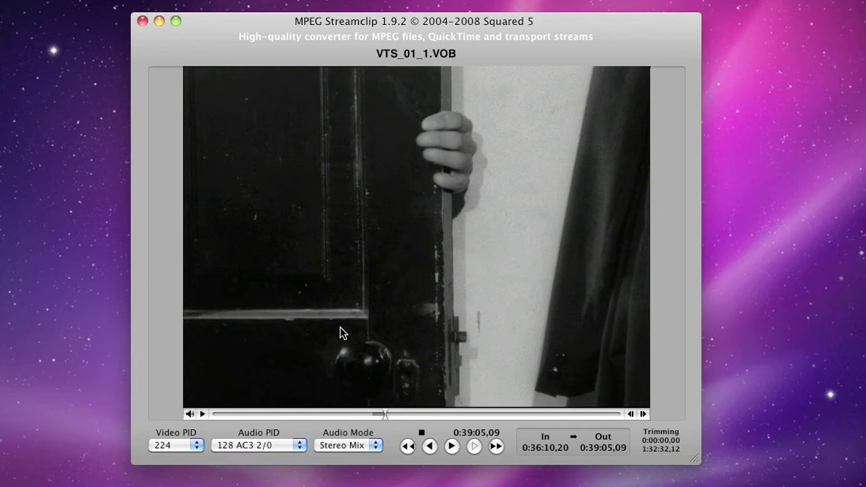
{"action": "left_click", "coordinate": [402, 413]}
{"action": "left_click_drag", "start_coordinate": [402, 413], "coordinate": [407, 413]}
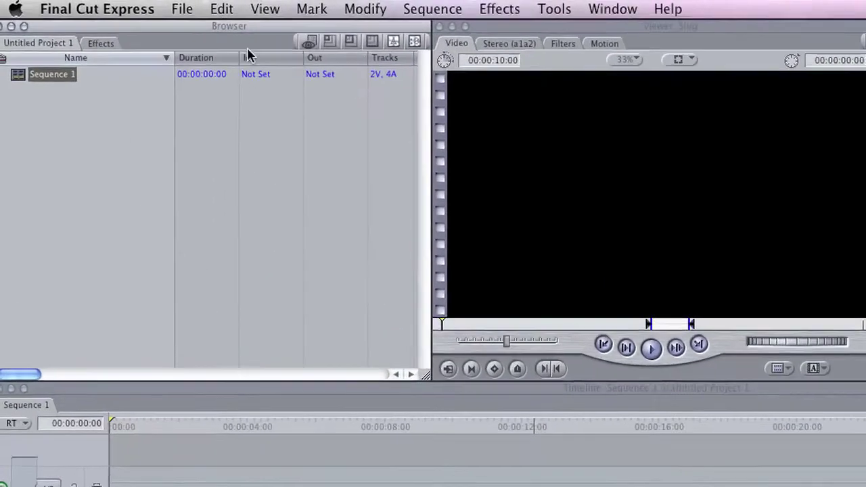
Create a new project and save it to the Desktop as Night of the Living Dead Recut.
{"action": "left_click", "coordinate": [119, 5]}
{"action": "left_click", "coordinate": [289, 76]}
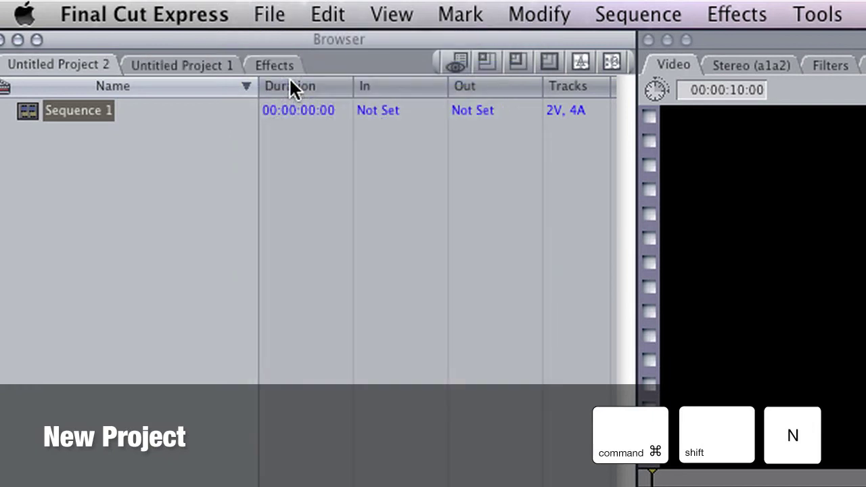
{"action": "left_click", "coordinate": [270, 19]}
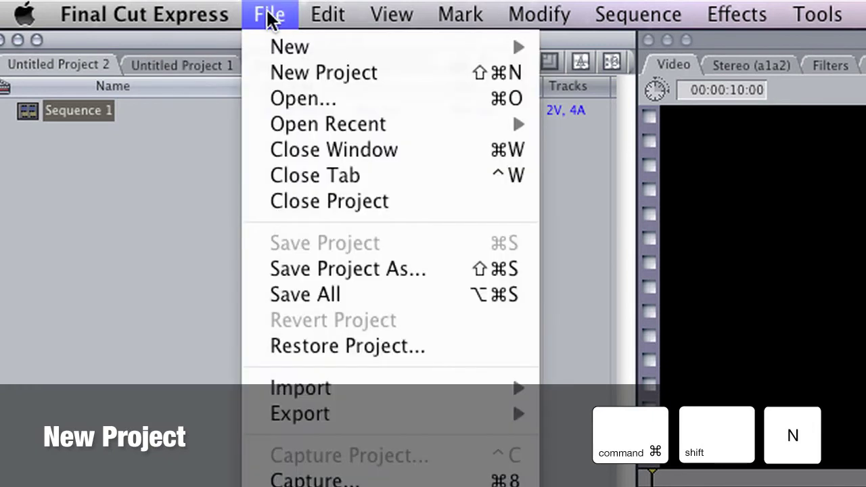
{"action": "left_click", "coordinate": [331, 272]}
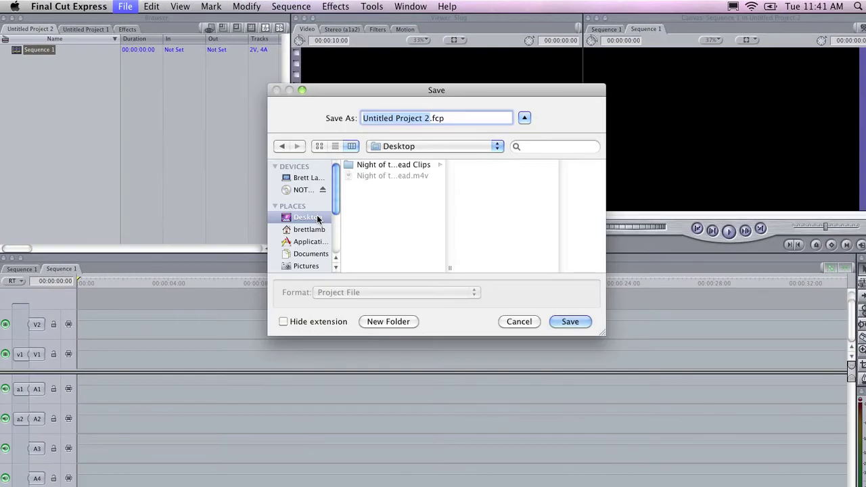
{"action": "type", "text": "Night of the"}
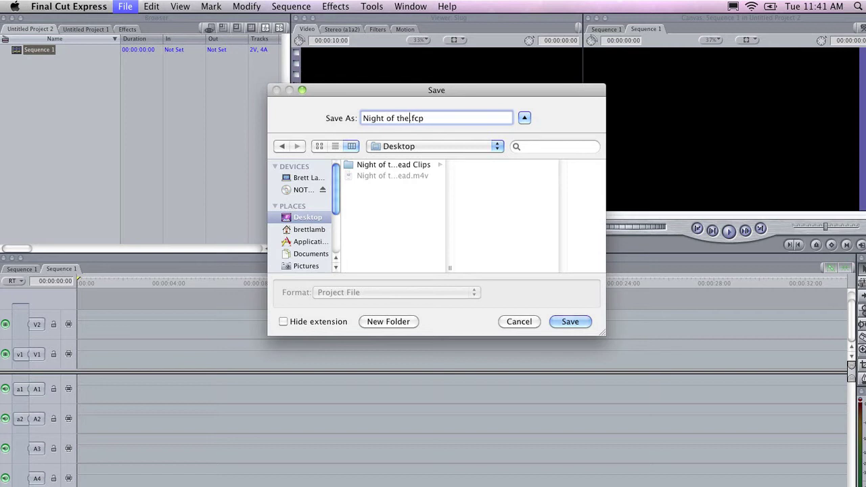
{"action": "type", "text": "Living Dead Re"}
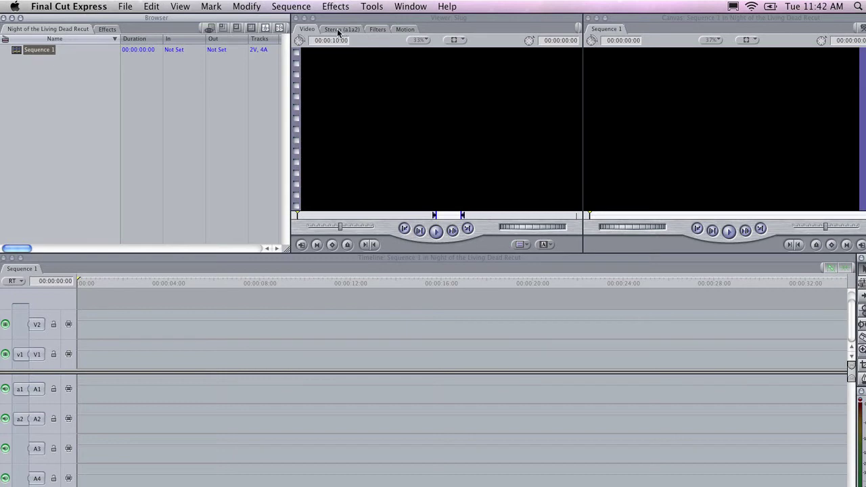
Load the DV PAL 48 kHz preset into Sequence 1's settings and apply it.
{"action": "left_click", "coordinate": [291, 6]}
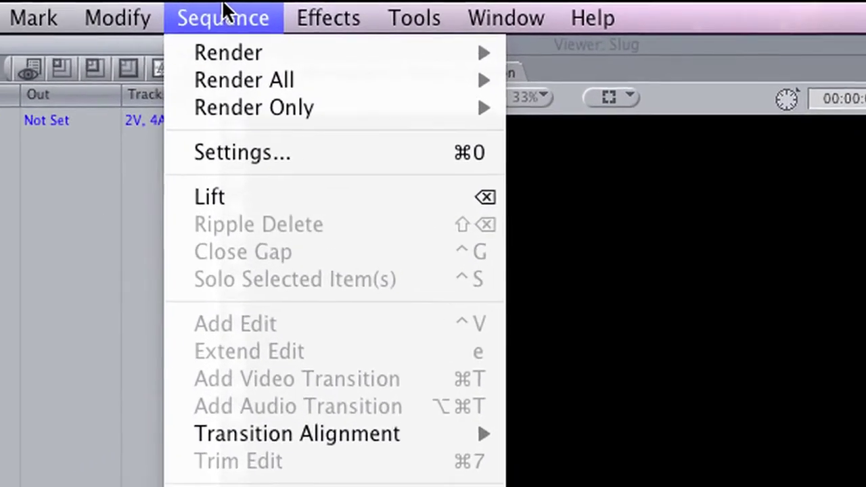
{"action": "left_click", "coordinate": [277, 126]}
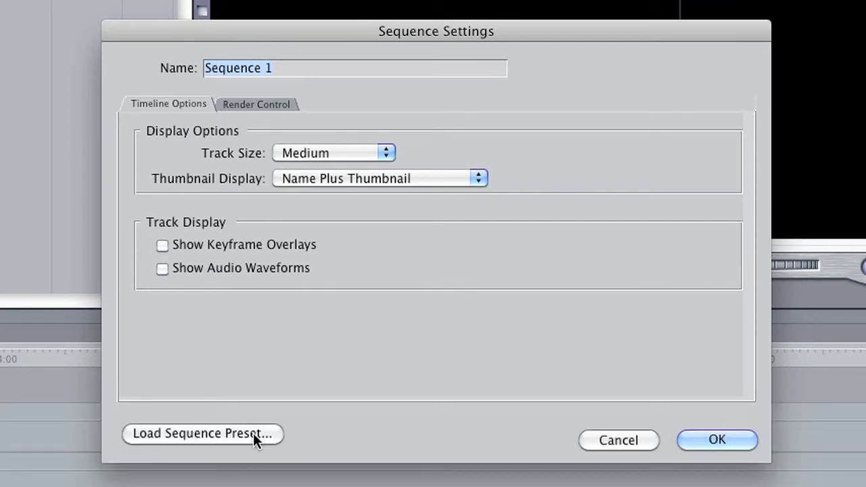
{"action": "left_click", "coordinate": [253, 433]}
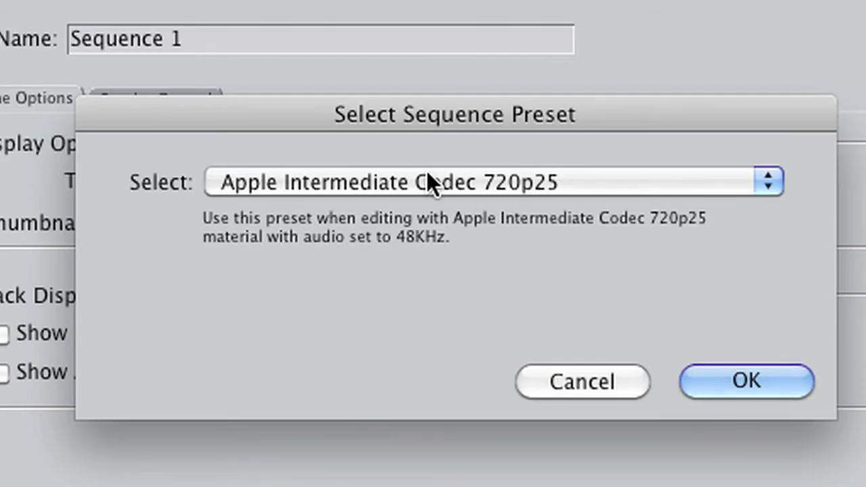
{"action": "left_click", "coordinate": [556, 179]}
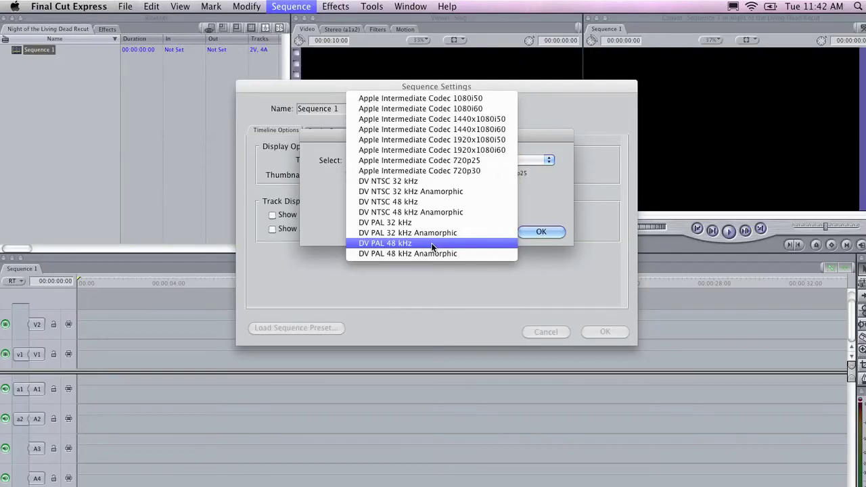
{"action": "left_click", "coordinate": [431, 243]}
{"action": "left_click", "coordinate": [544, 229]}
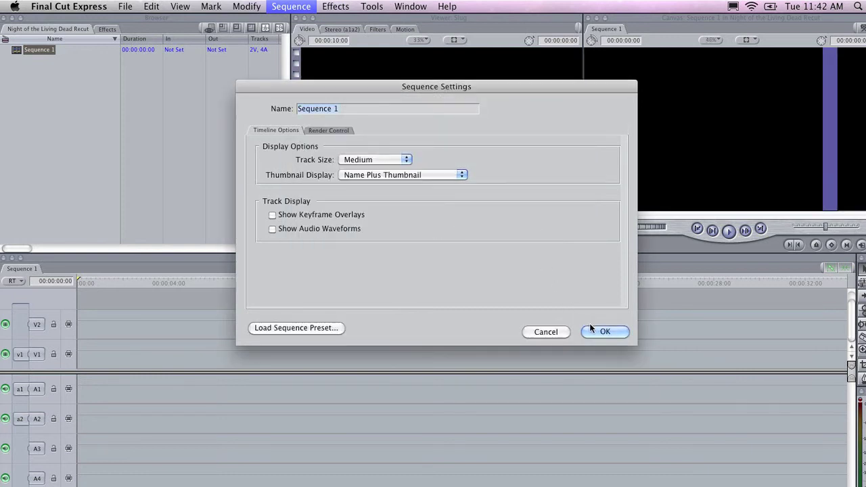
{"action": "left_click", "coordinate": [605, 331]}
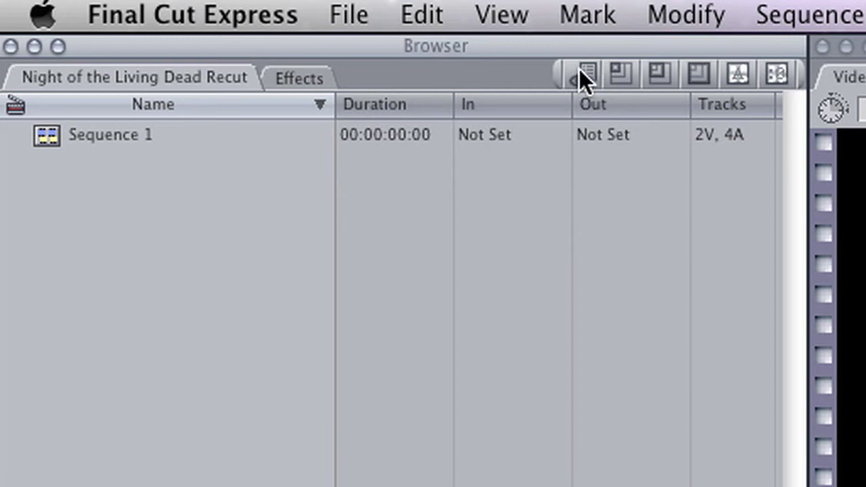
{"action": "left_click", "coordinate": [615, 71]}
{"action": "left_click", "coordinate": [679, 82]}
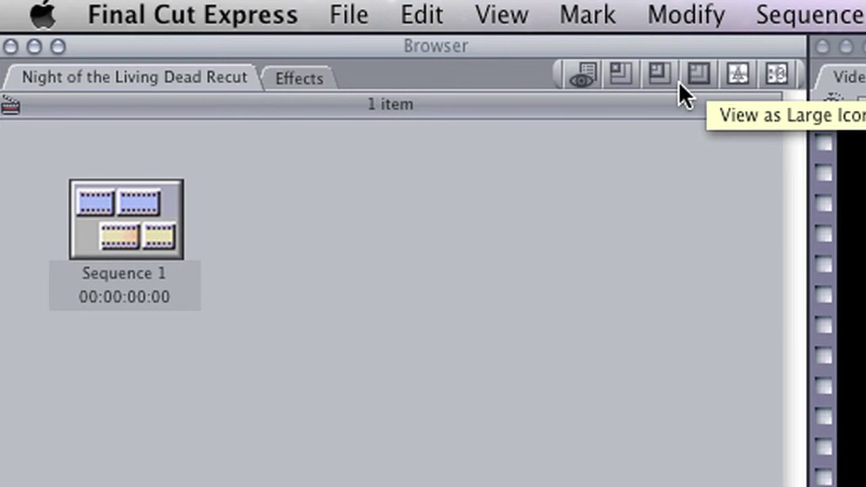
{"action": "left_click", "coordinate": [652, 77]}
{"action": "left_click", "coordinate": [617, 76]}
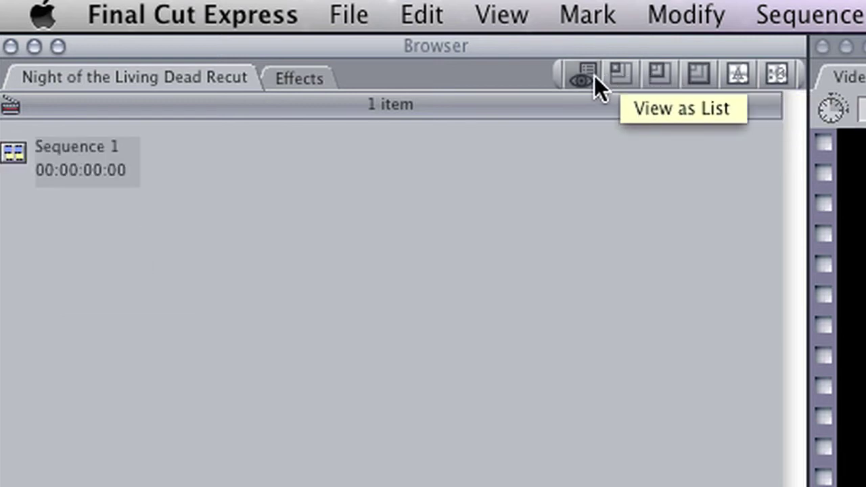
{"action": "left_click", "coordinate": [594, 75]}
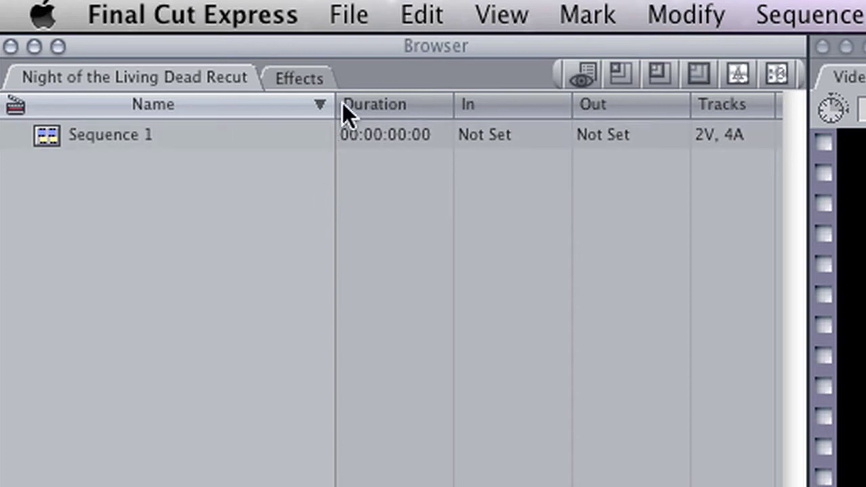
Add a new bin named Audio to the project.
{"action": "left_click", "coordinate": [346, 20]}
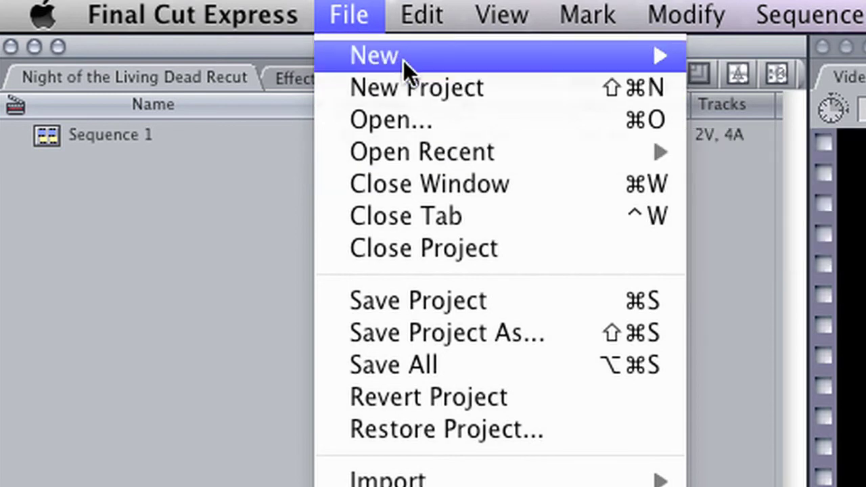
{"action": "mouse_move", "coordinate": [406, 63]}
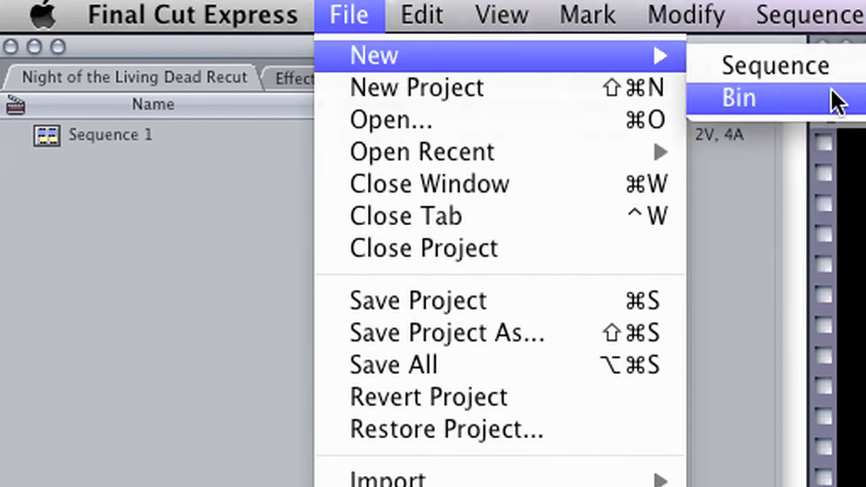
{"action": "left_click", "coordinate": [831, 98]}
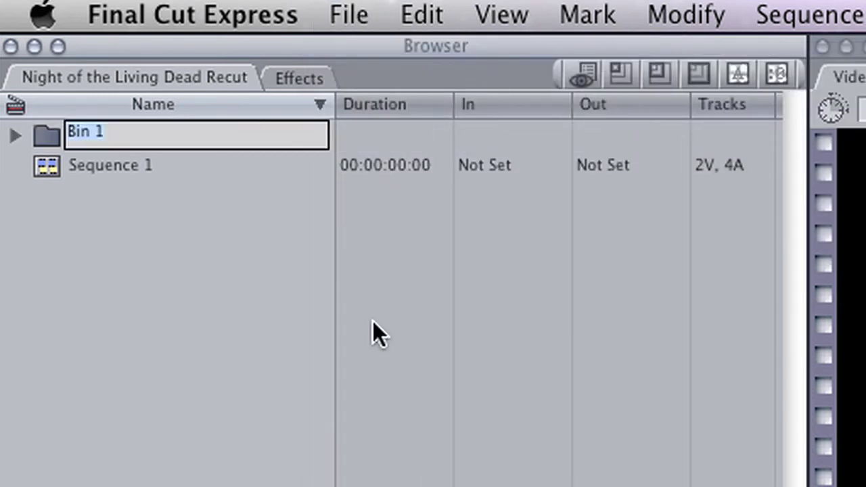
{"action": "type", "text": "Audio"}
{"action": "key", "text": "Return"}
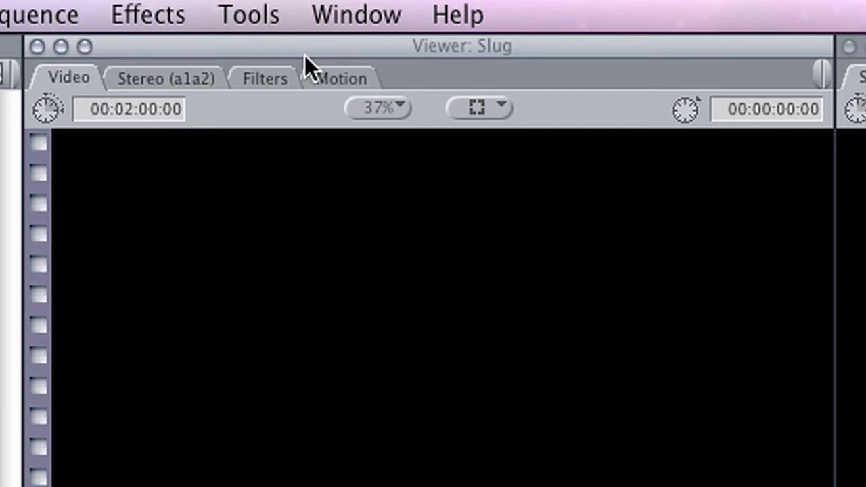
{"action": "left_click", "coordinate": [286, 73]}
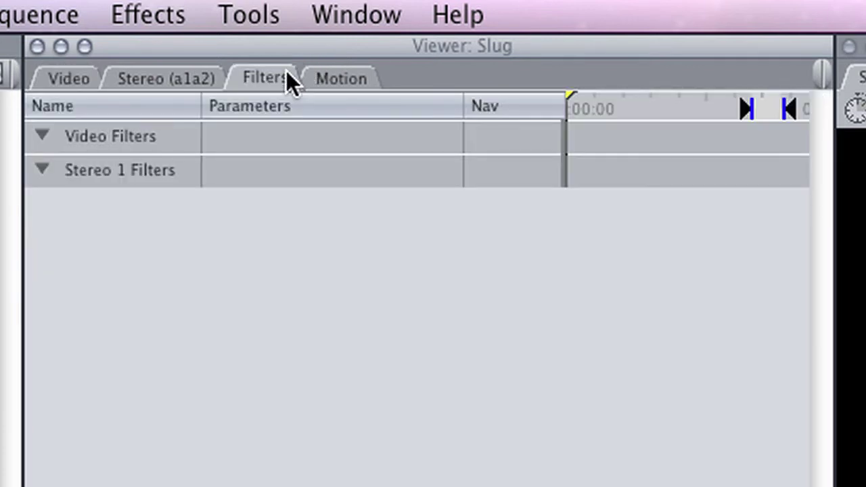
{"action": "left_click", "coordinate": [371, 80]}
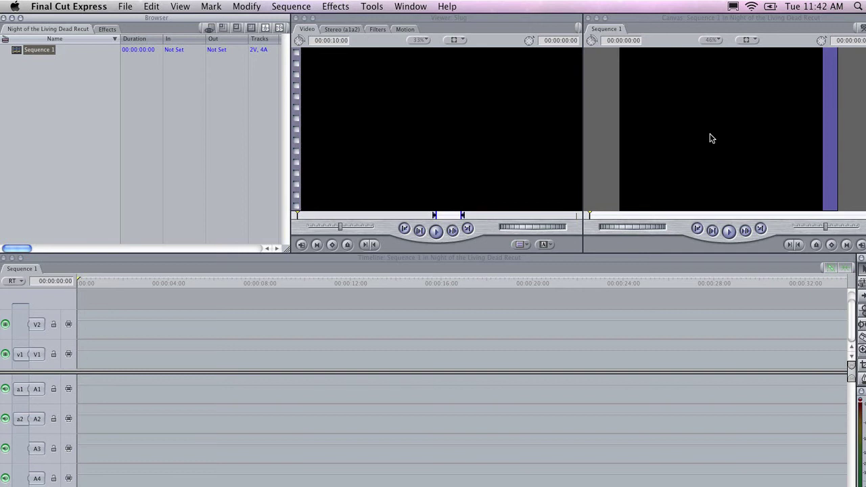
Close the Viewer and switch the windows to the Standard arrangement.
{"action": "left_click", "coordinate": [296, 18]}
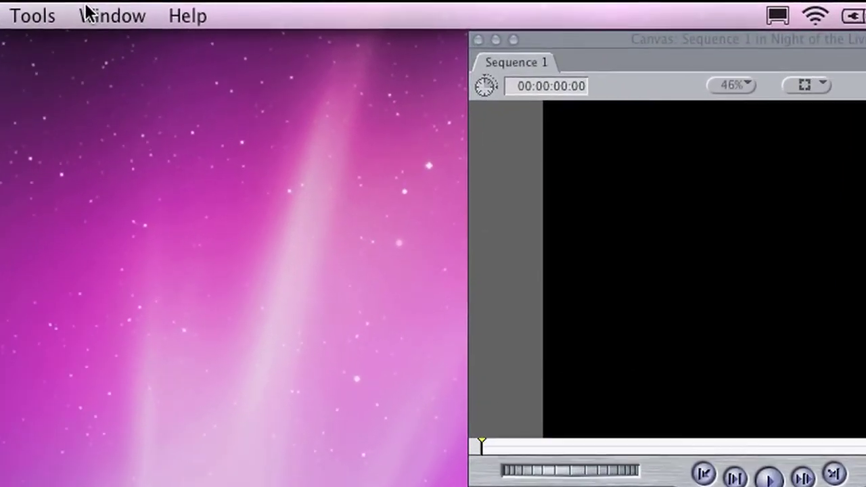
{"action": "left_click", "coordinate": [399, 6]}
{"action": "mouse_move", "coordinate": [51, 101]}
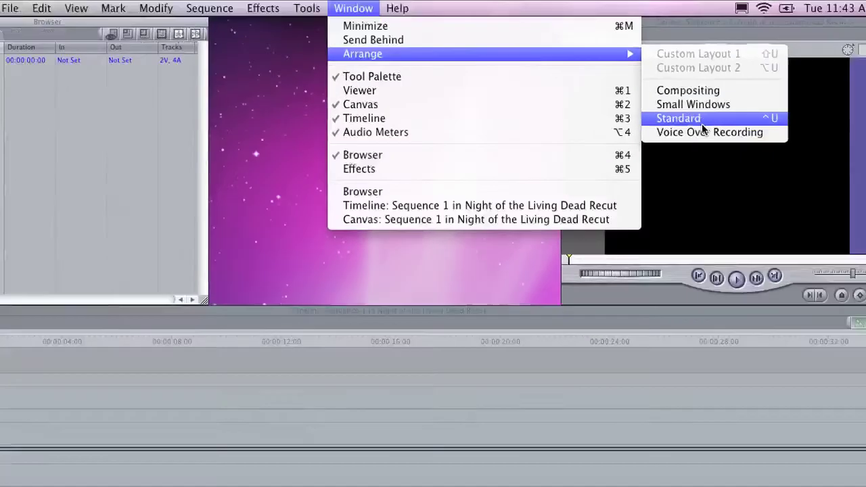
{"action": "left_click", "coordinate": [690, 220]}
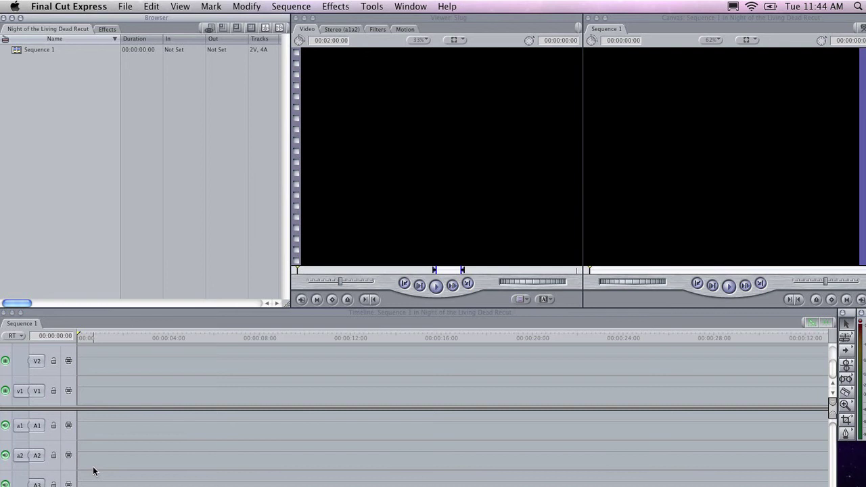
Import Clip 1.dv from the Night of the Living Dead Clips folder into the project.
{"action": "key", "text": "super+Tab"}
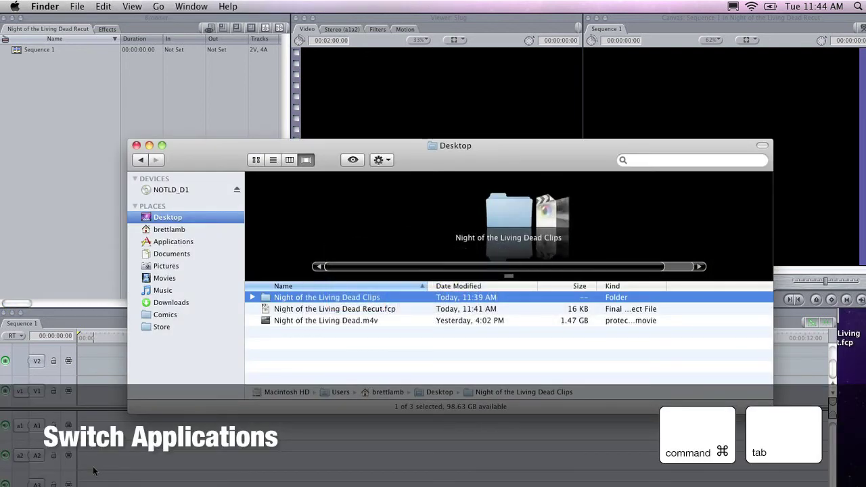
{"action": "double_click", "coordinate": [330, 299]}
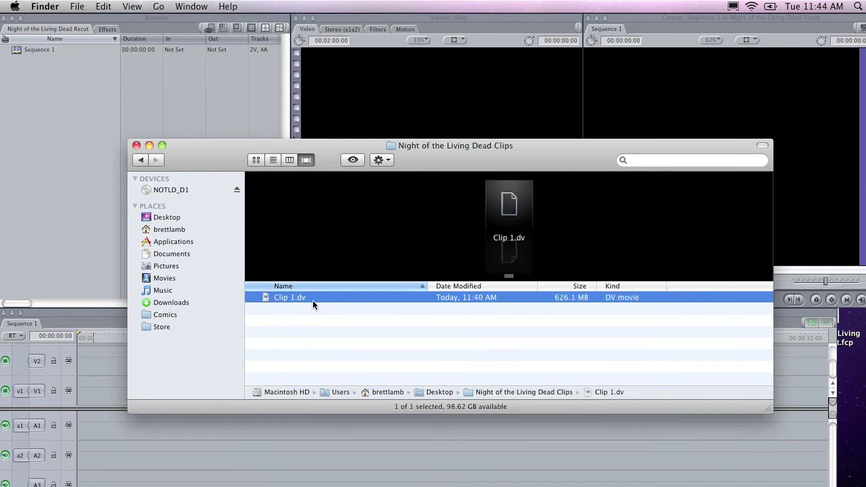
{"action": "left_click_drag", "start_coordinate": [296, 297], "coordinate": [70, 209]}
{"action": "left_click", "coordinate": [70, 209]}
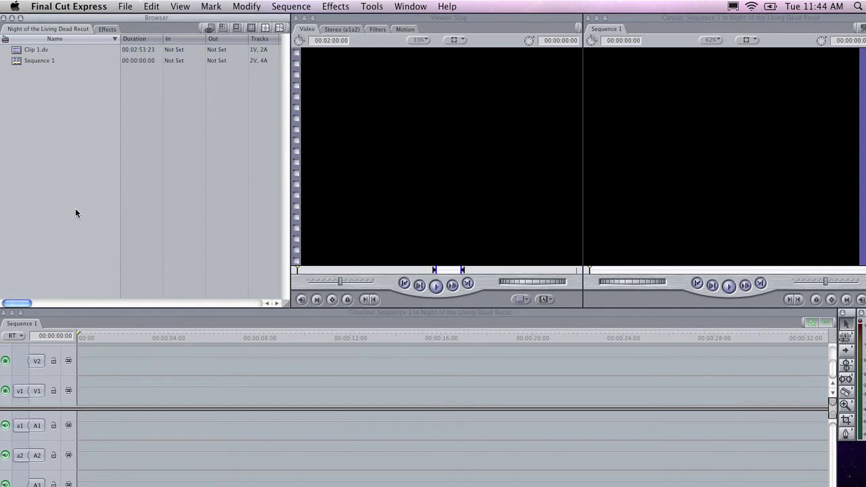
{"action": "left_click", "coordinate": [132, 6]}
{"action": "mouse_move", "coordinate": [172, 177]}
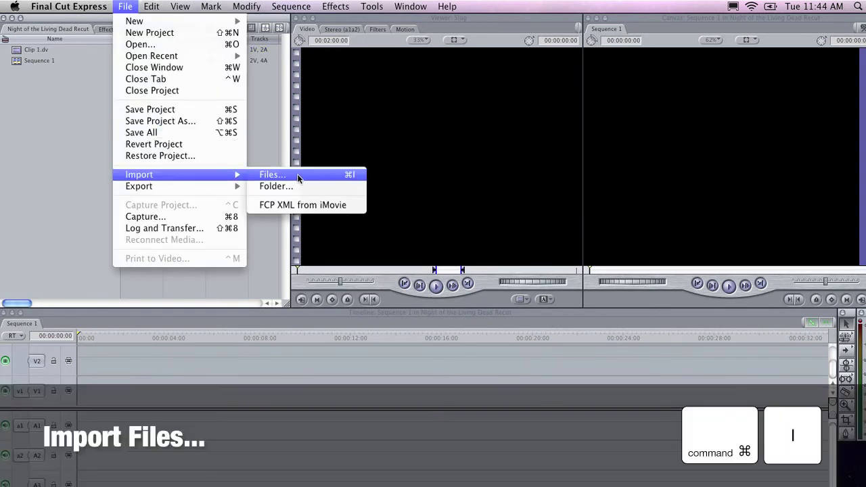
{"action": "left_click", "coordinate": [297, 174]}
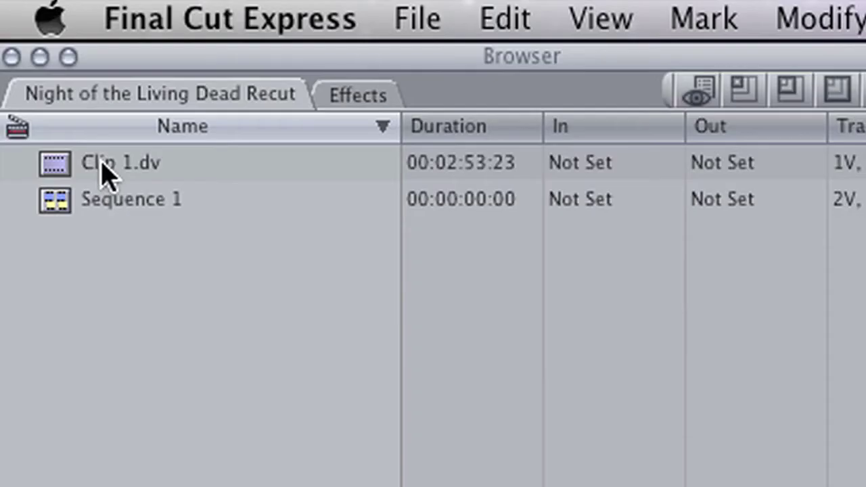
Open Clip 1.dv in the Viewer at Fit to Window and skim to about nine seconds.
{"action": "left_click", "coordinate": [33, 51]}
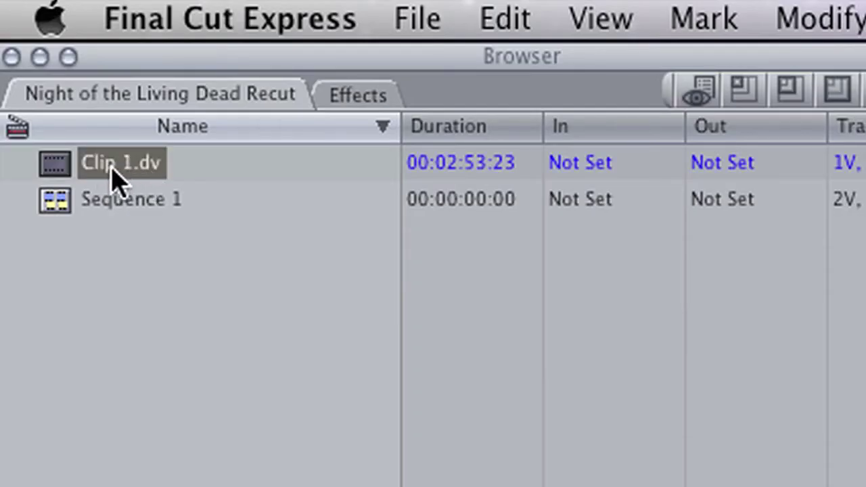
{"action": "double_click", "coordinate": [59, 170]}
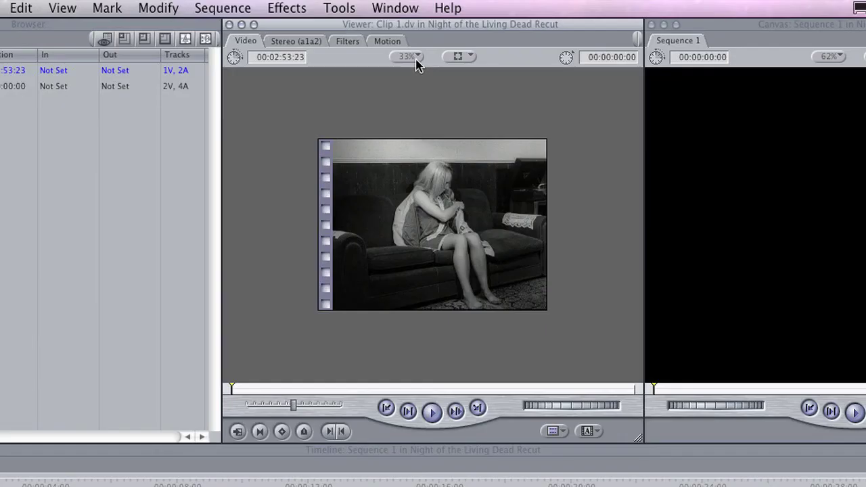
{"action": "left_click", "coordinate": [417, 61]}
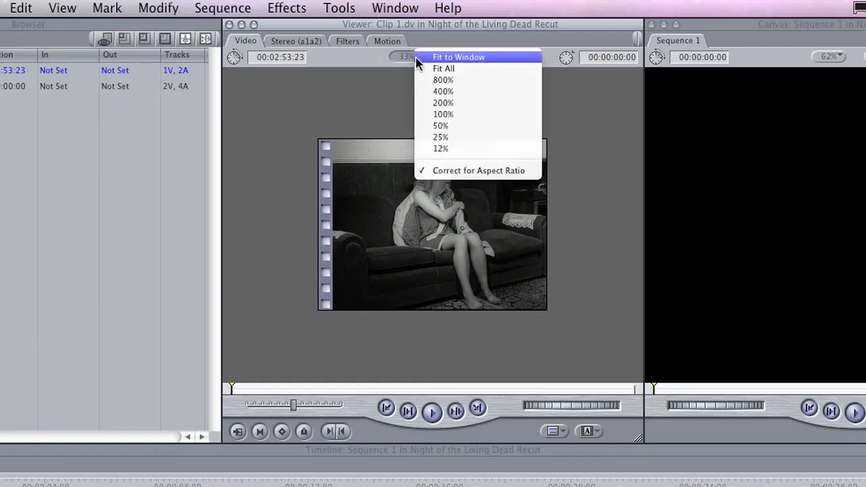
{"action": "left_click", "coordinate": [447, 57]}
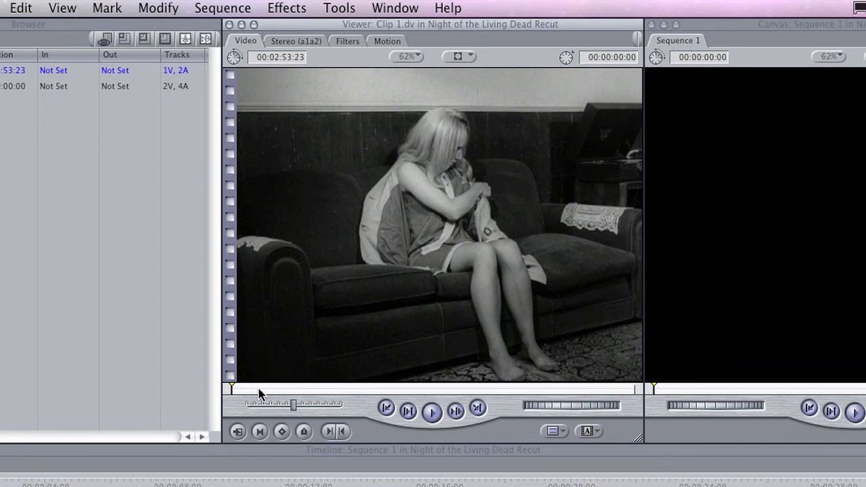
{"action": "left_click_drag", "start_coordinate": [250, 390], "coordinate": [253, 391]}
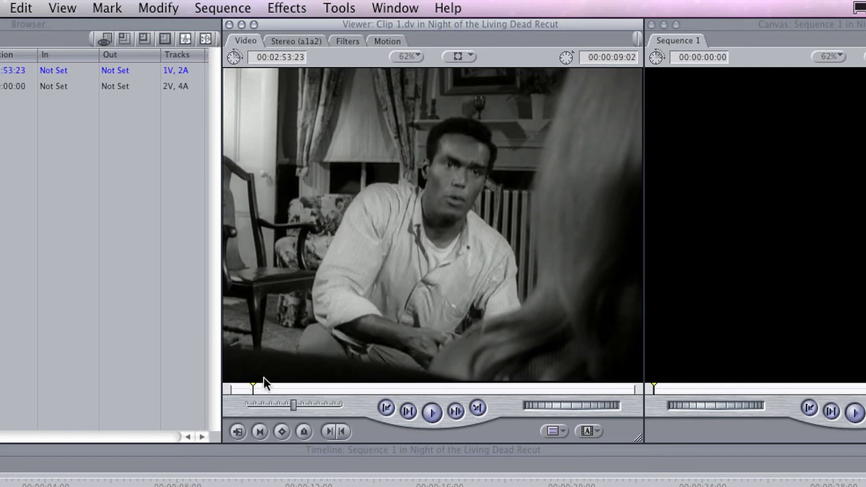
Play through Clip 1.dv, stop, and step frame by frame to rest on 00:00:18:06.
{"action": "mouse_move", "coordinate": [254, 391]}
{"action": "left_mouse_down"}
{"action": "mouse_move", "coordinate": [321, 392]}
{"action": "mouse_move", "coordinate": [263, 392]}
{"action": "left_mouse_up"}
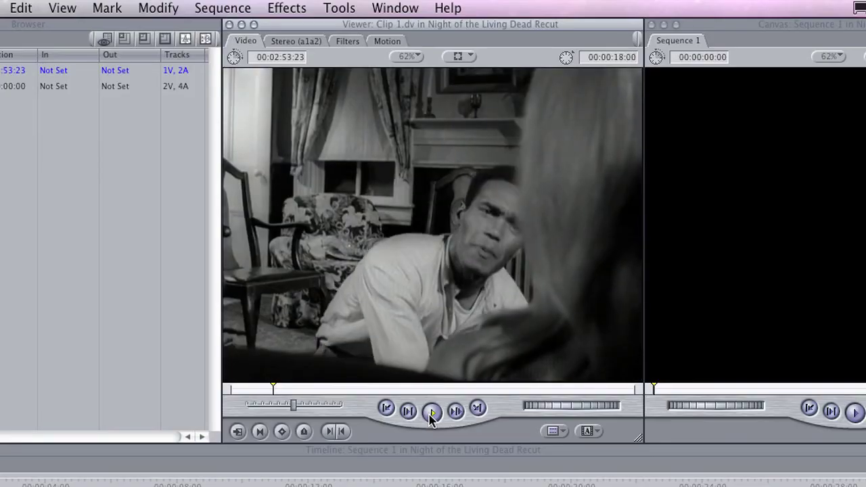
{"action": "left_click", "coordinate": [431, 415]}
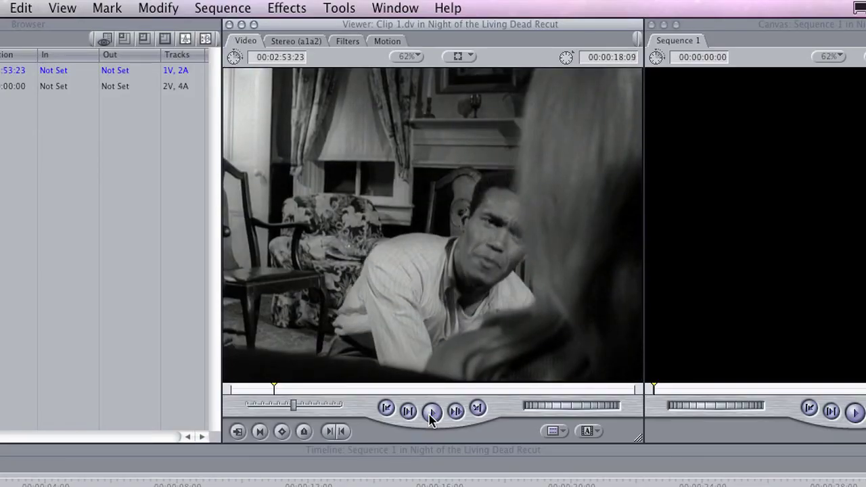
{"action": "key", "text": "Right"}
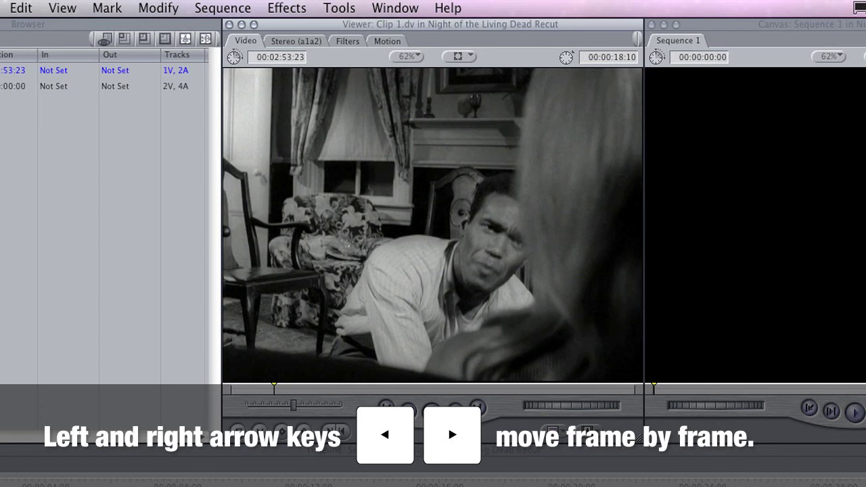
{"action": "key", "text": "Right"}
{"action": "key", "text": "Right"}
{"action": "key", "text": "Right"}
{"action": "key", "text": "Right"}
{"action": "key", "text": "Right"}
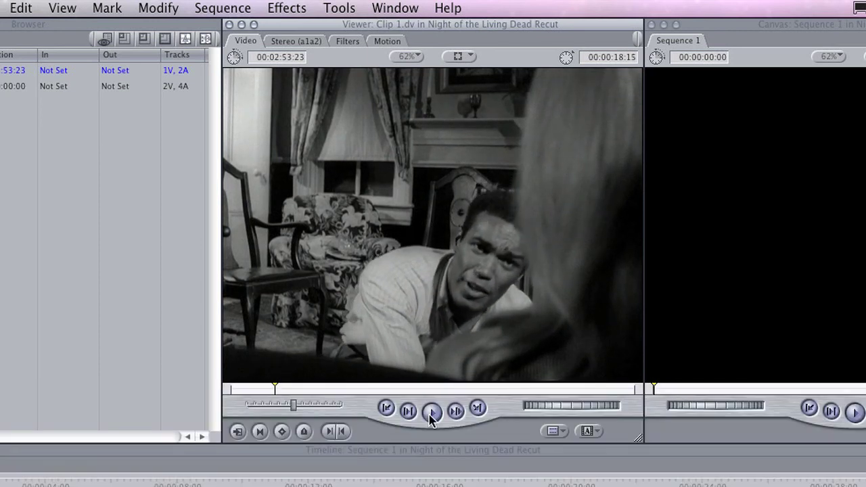
{"action": "key", "text": "Left"}
{"action": "key", "text": "Left"}
{"action": "key", "text": "Left"}
{"action": "key", "text": "Left"}
{"action": "key", "text": "Left"}
{"action": "key", "text": "Left"}
{"action": "key", "text": "Left"}
{"action": "key", "text": "Left"}
{"action": "key", "text": "Left"}
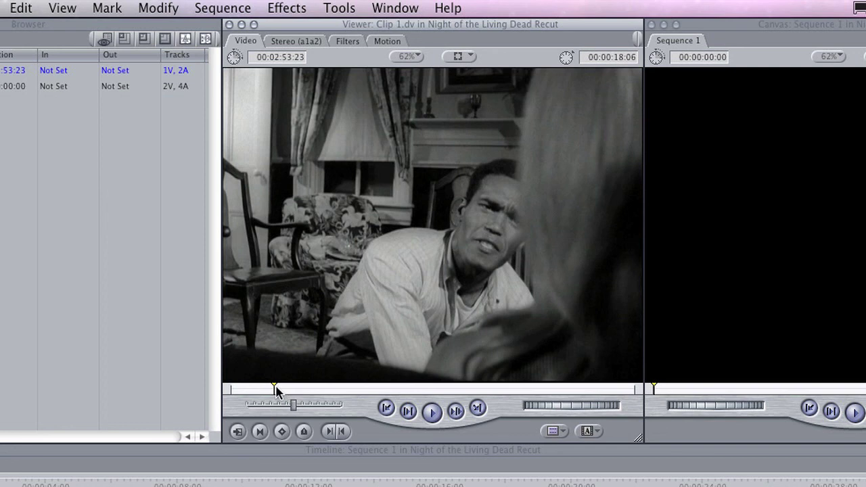
Mark the In point at 00:00:12:13, then skim ahead to find the scene's end frame.
{"action": "left_click_drag", "start_coordinate": [273, 388], "coordinate": [261, 391]}
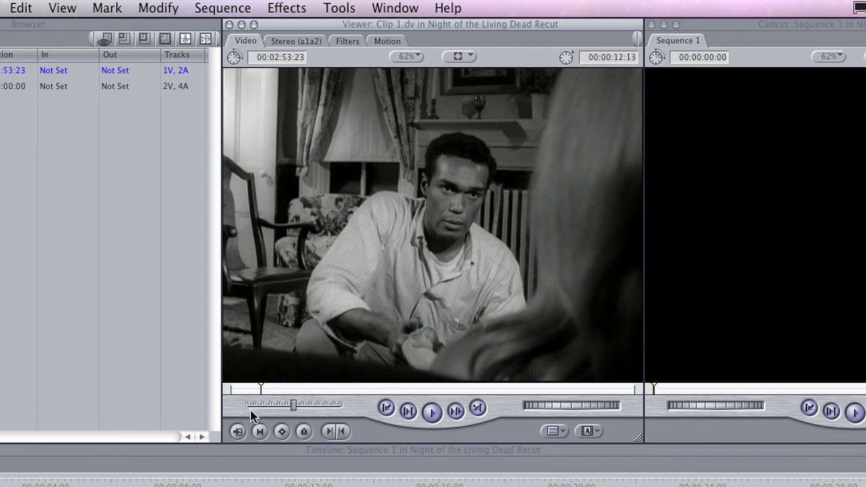
{"action": "key", "text": "i"}
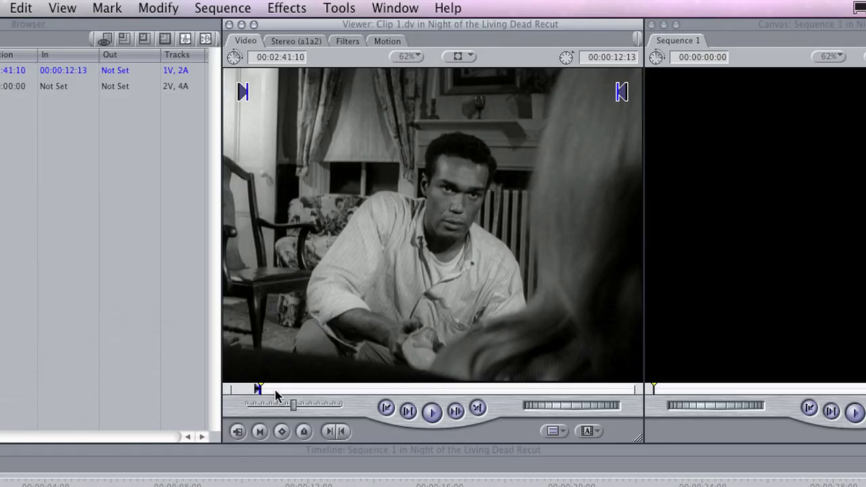
{"action": "left_click", "coordinate": [180, 318]}
{"action": "mouse_move", "coordinate": [278, 393]}
{"action": "left_mouse_down"}
{"action": "mouse_move", "coordinate": [289, 399]}
{"action": "mouse_move", "coordinate": [265, 400]}
{"action": "left_mouse_up"}
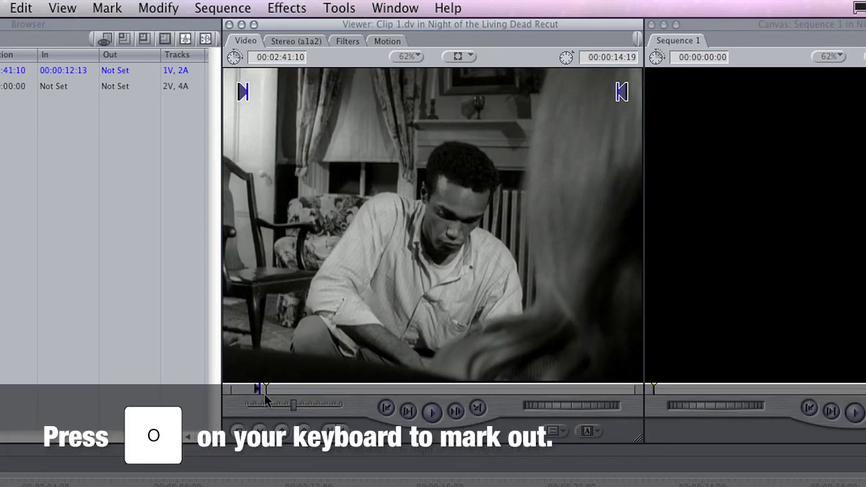
Mark Out at 00:00:14:19, drop the trimmed clip at the start of Sequence 1, and render.
{"action": "key", "text": "o"}
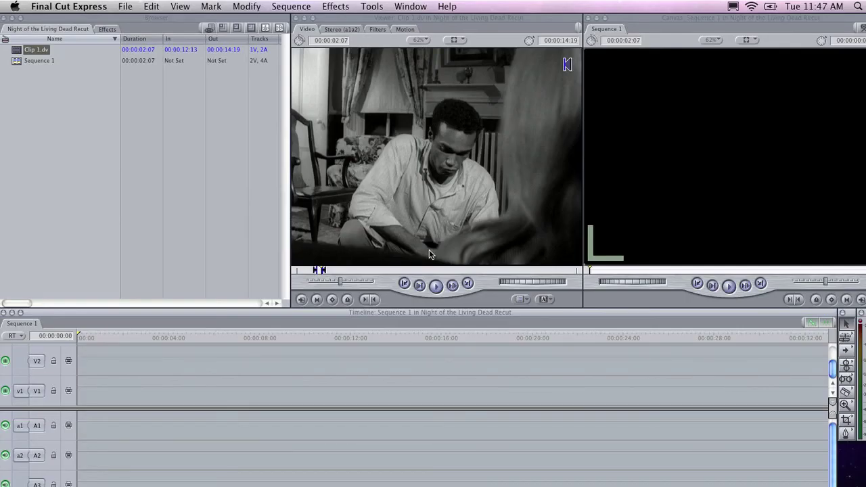
{"action": "left_click_drag", "start_coordinate": [429, 250], "coordinate": [89, 408]}
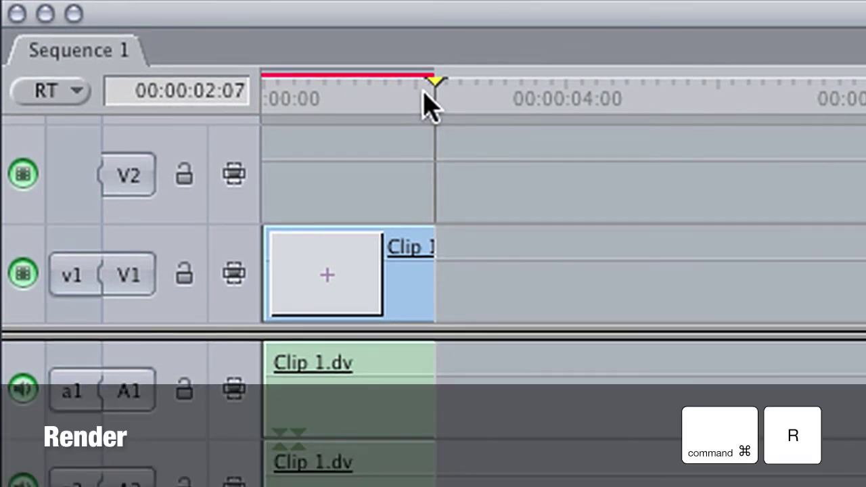
{"action": "key", "text": "super+r"}
Return to the start of Sequence 1 and play back the 00:00:02:07 edit.
{"action": "left_click", "coordinate": [421, 87]}
{"action": "left_click_drag", "start_coordinate": [418, 94], "coordinate": [124, 155]}
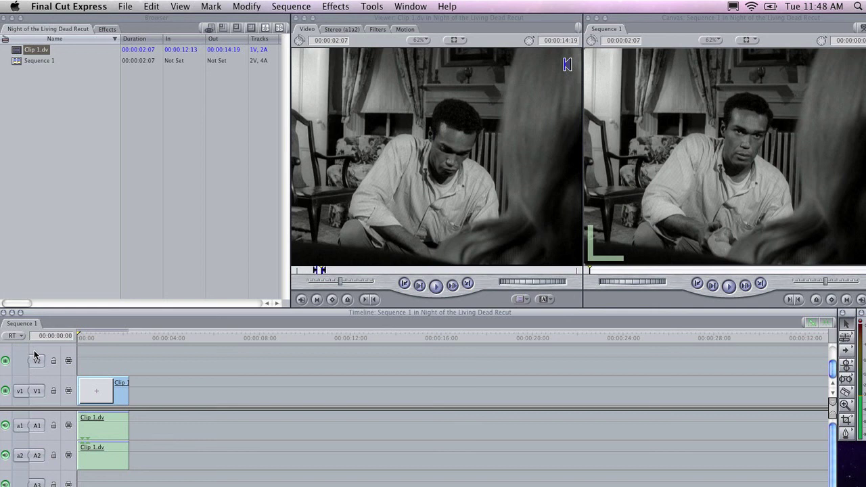
{"action": "key", "text": "space"}
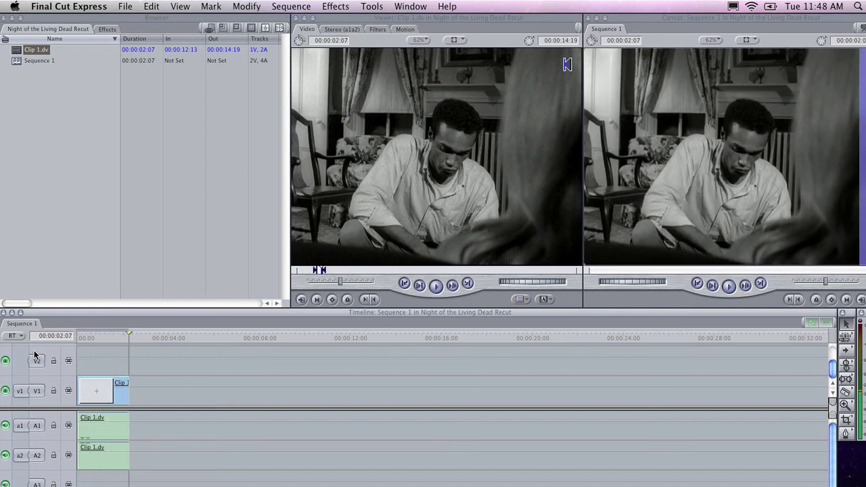
{"action": "key", "text": "Home"}
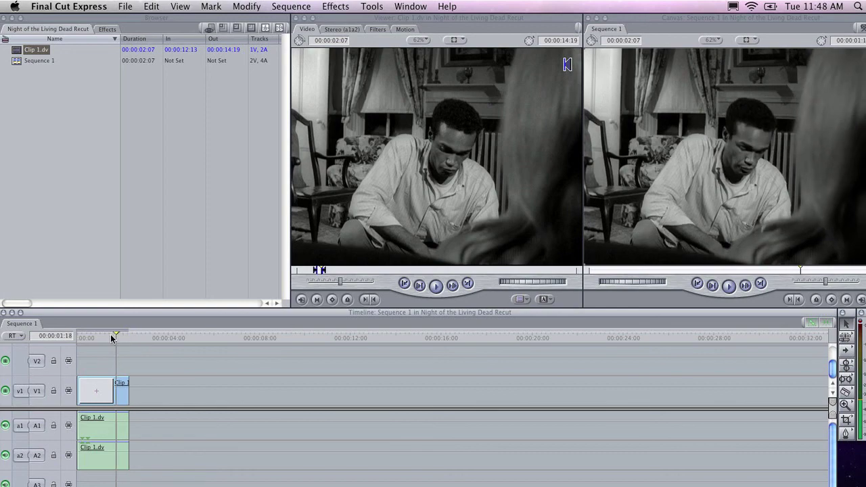